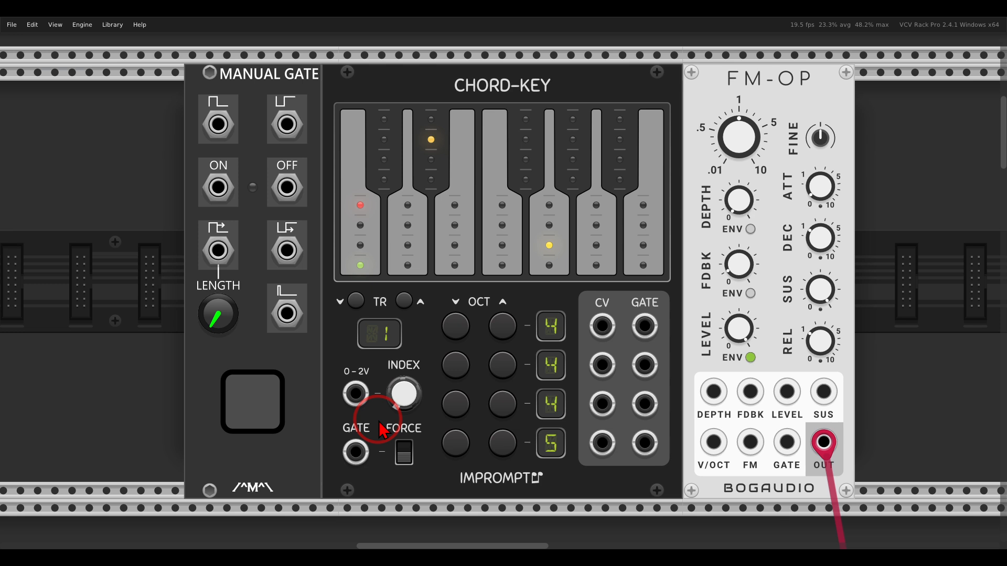
- Set the Chord-Key's poly merge of outputs into the top note to Second, third and fourth
mouse_move(821, 65)
mouse_down()
mouse_move(729, 60)
mouse_move(822, 84)
mouse_up()
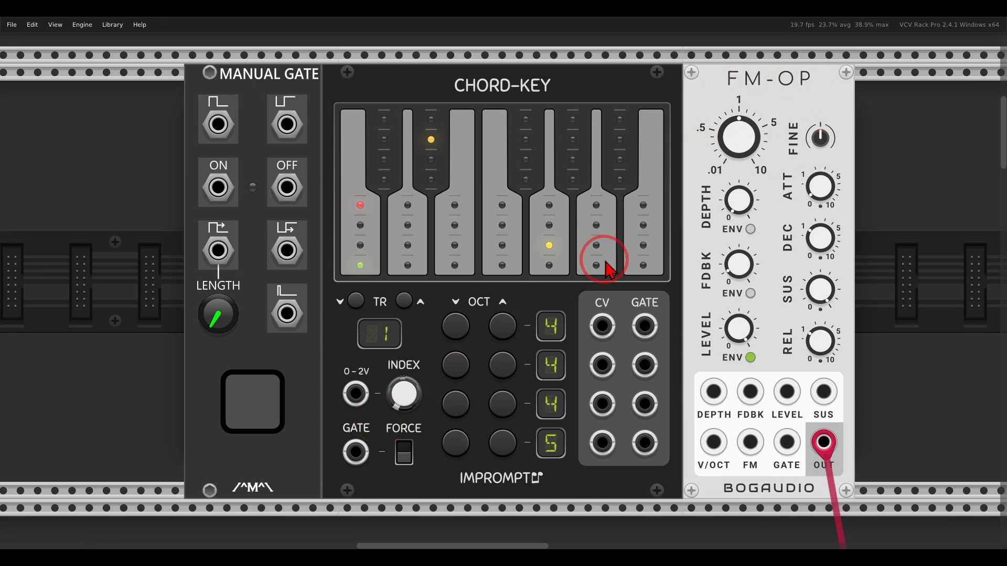
right_click(546, 87)
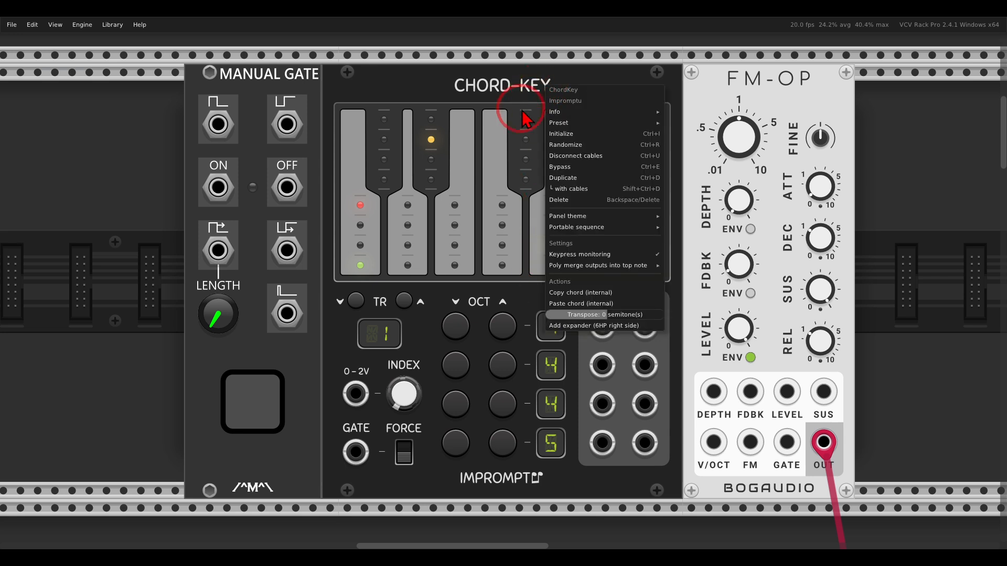
mouse_move(572, 266)
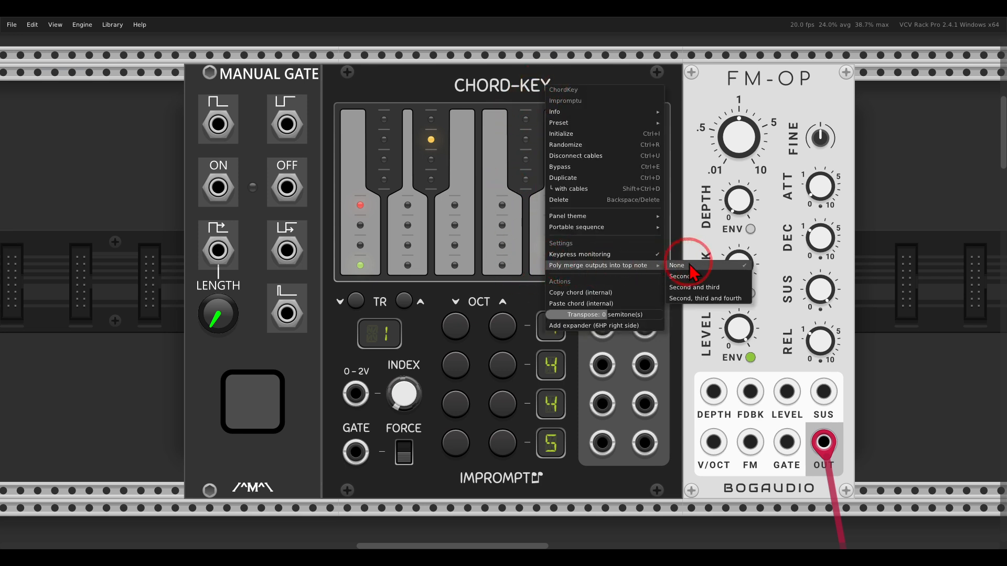
click(701, 299)
mouse_move(663, 347)
mouse_down()
mouse_move(593, 357)
mouse_move(585, 458)
mouse_move(677, 409)
mouse_move(659, 339)
mouse_up()
mouse_move(577, 359)
mouse_down()
mouse_move(581, 328)
mouse_move(587, 335)
mouse_up()
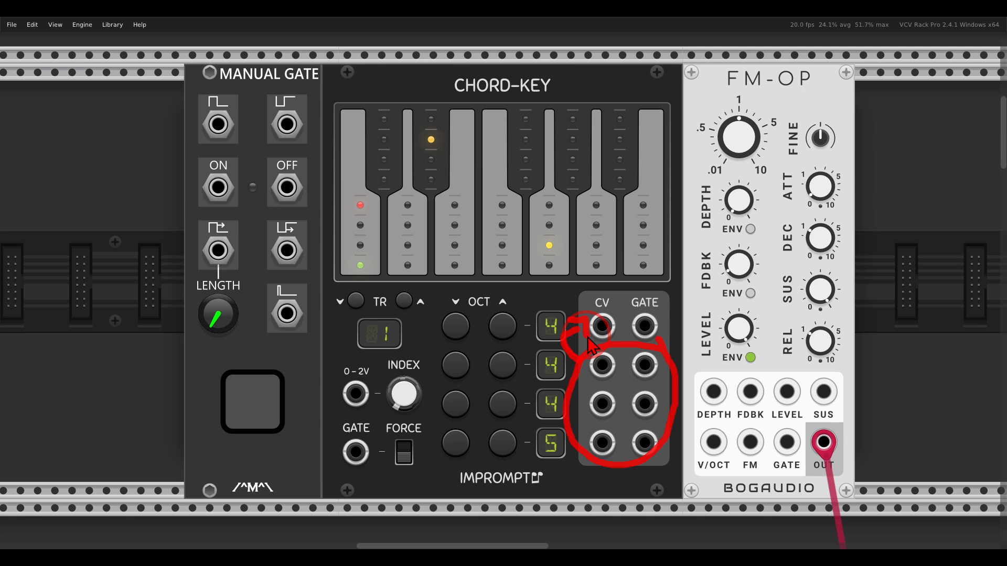
key(Escape)
- Patch the Chord-Key's top CV and GATE outputs into the FM-OP's V/OCT and GATE inputs
drag(602, 326, 718, 452)
drag(645, 326, 784, 447)
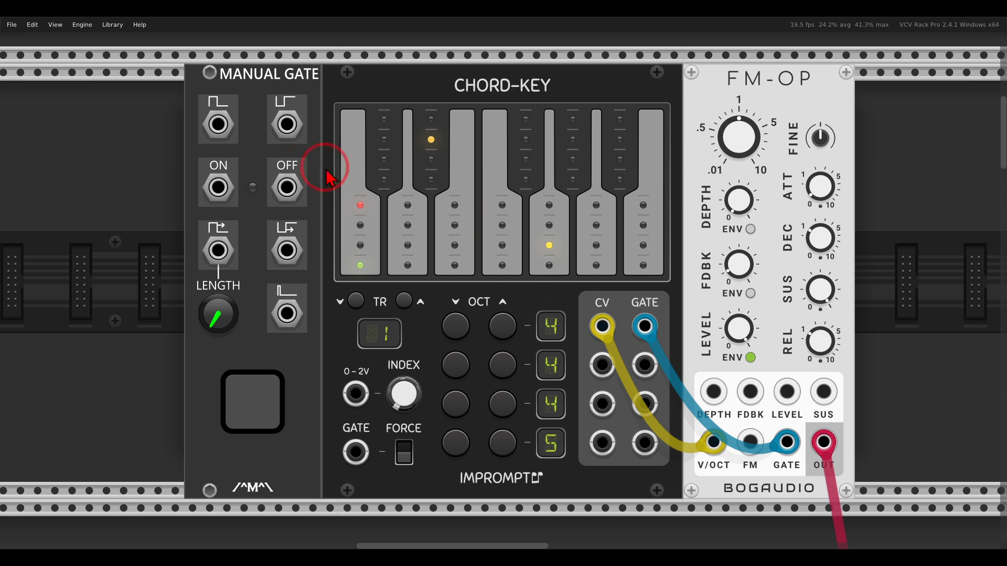
- Connect the Manual Gate's output to the Chord-Key's GATE input and trigger the gate to audition the chord
drag(219, 123, 356, 452)
click(265, 405)
click(265, 405)
click(265, 405)
click(265, 405)
click(264, 404)
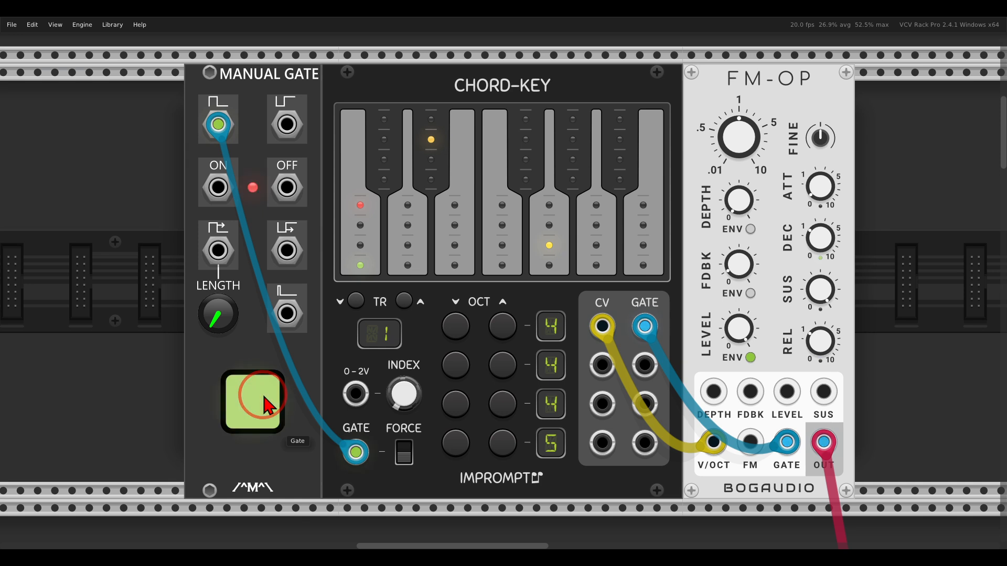
click(265, 404)
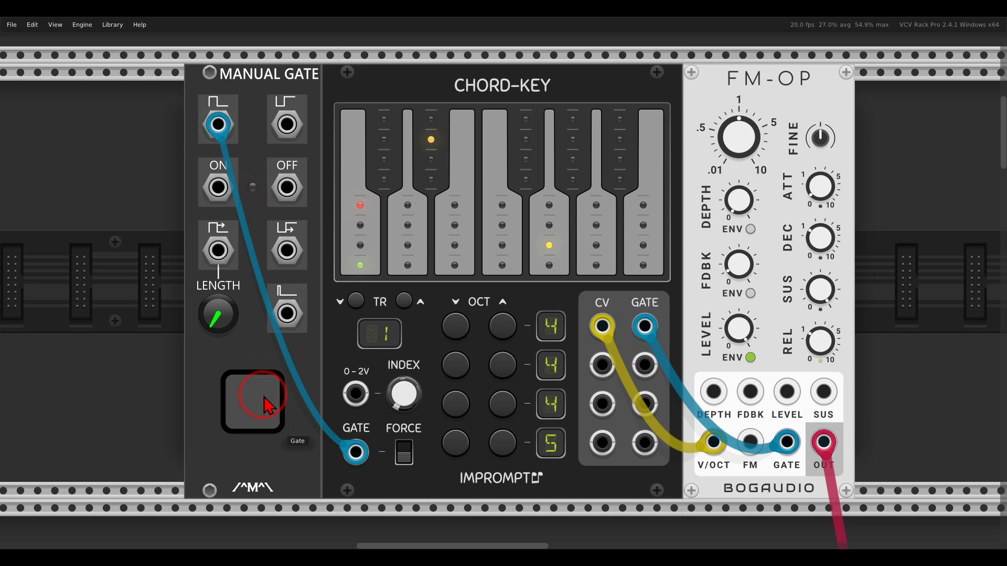
click(265, 405)
click(264, 399)
- Adjust the Chord-Key's INDEX knob and trigger the manual gate again to hear the chord
click(404, 403)
mouse_move(404, 403)
mouse_down()
mouse_move(406, 392)
mouse_move(400, 418)
mouse_up()
click(239, 399)
click(259, 408)
click(239, 408)
click(242, 411)
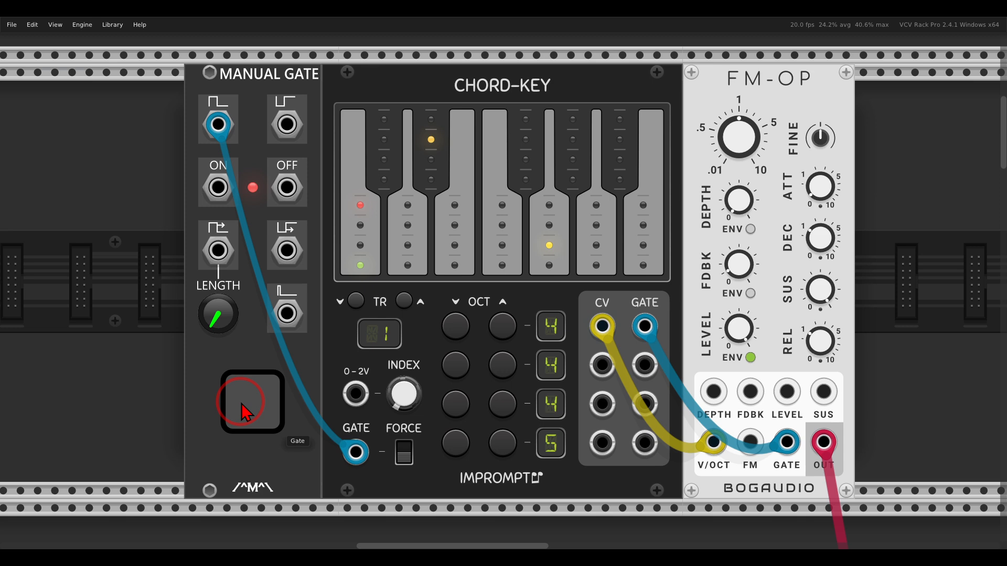
- Examine the existing patch where ADDR-SEQ drives the Chord-Key's index input
scroll(244, 406, down, 15)
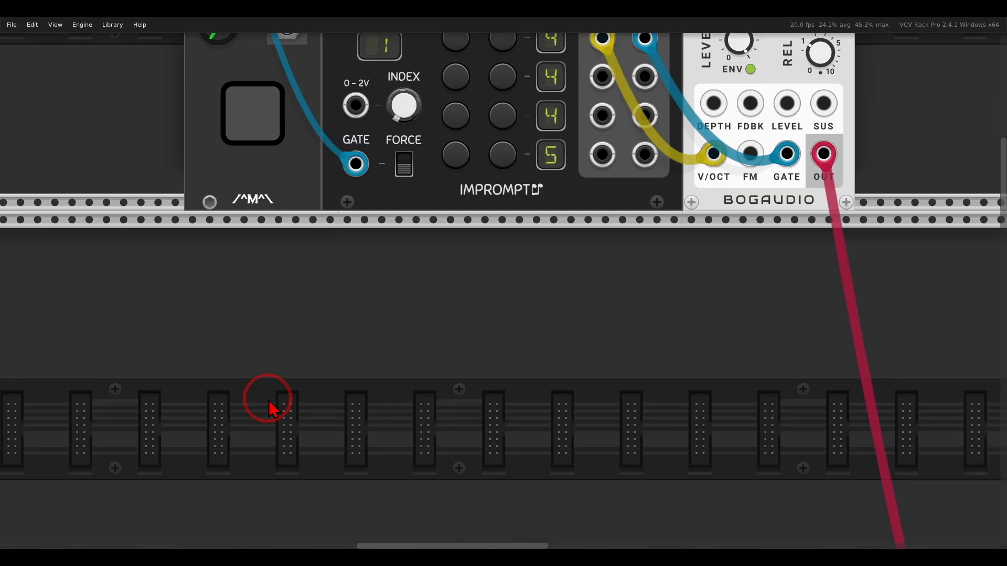
scroll(434, 294, left, 3)
scroll(441, 270, down, 2)
scroll(466, 241, down, 3)
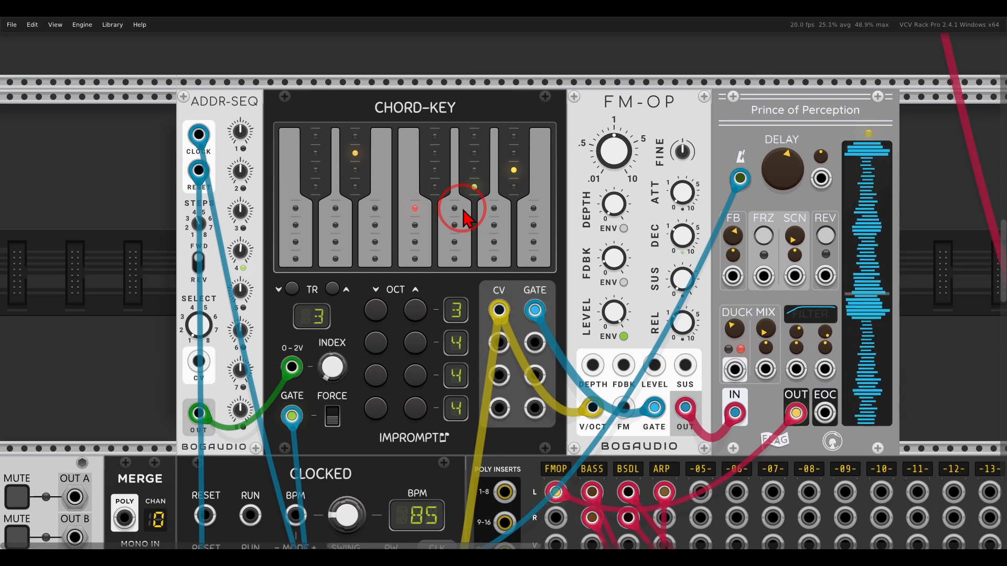
mouse_move(851, 96)
mouse_down()
mouse_move(745, 96)
mouse_move(854, 120)
mouse_move(859, 95)
mouse_up()
mouse_move(778, 301)
mouse_down()
mouse_move(756, 301)
mouse_move(750, 357)
mouse_move(784, 338)
mouse_move(777, 313)
mouse_up()
key(Escape)
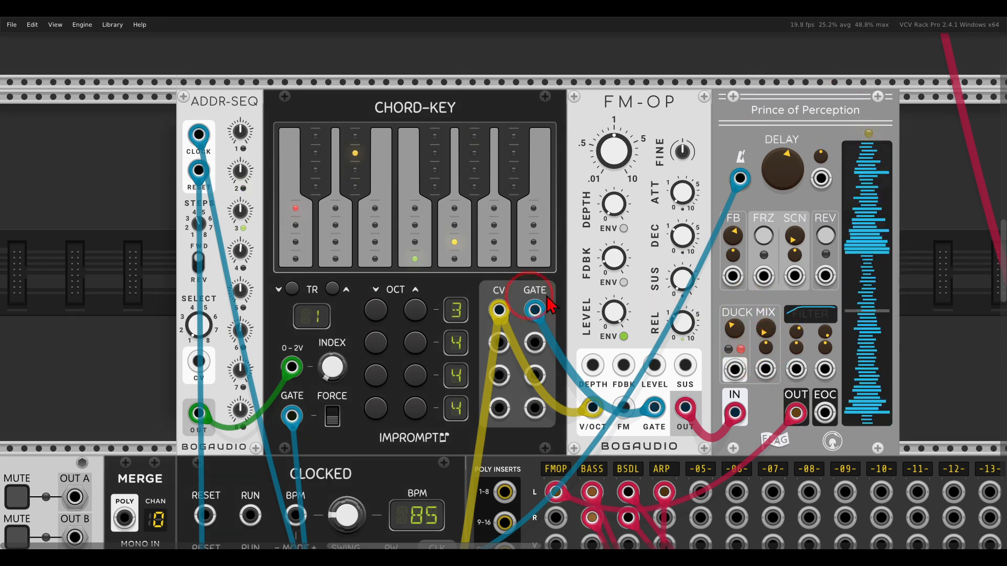
drag(502, 290, 554, 260)
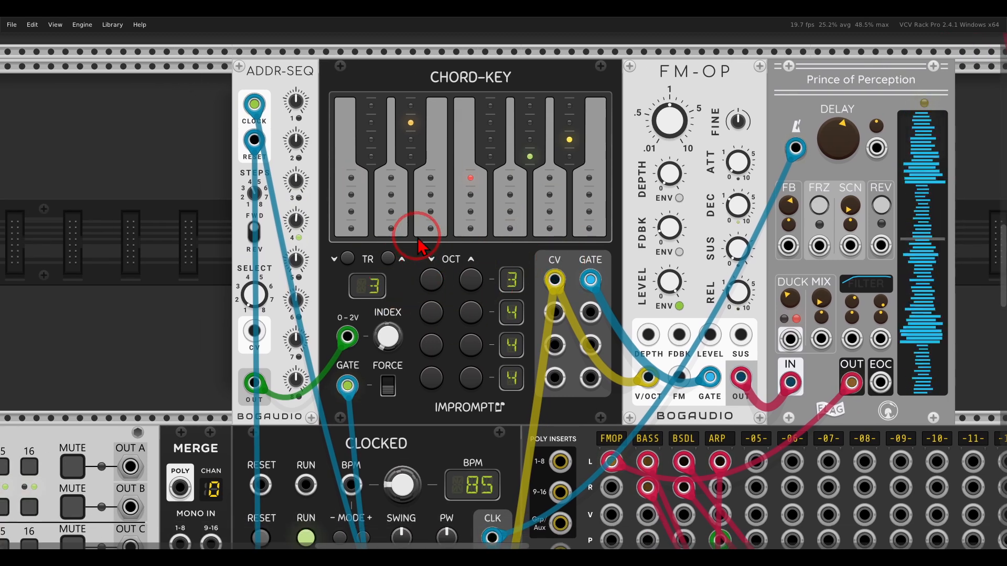
scroll(419, 243, down, 2)
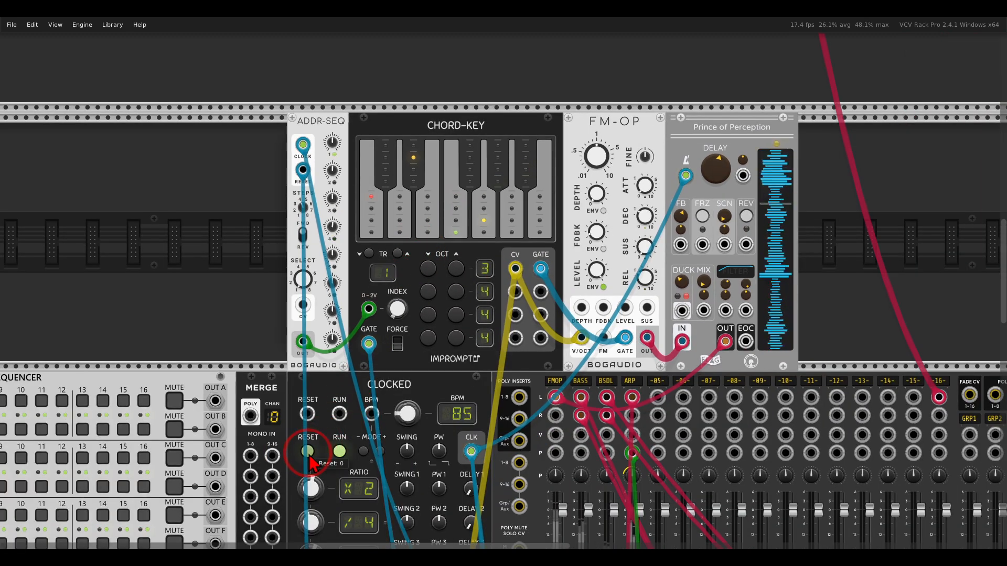
scroll(554, 479, down, 3)
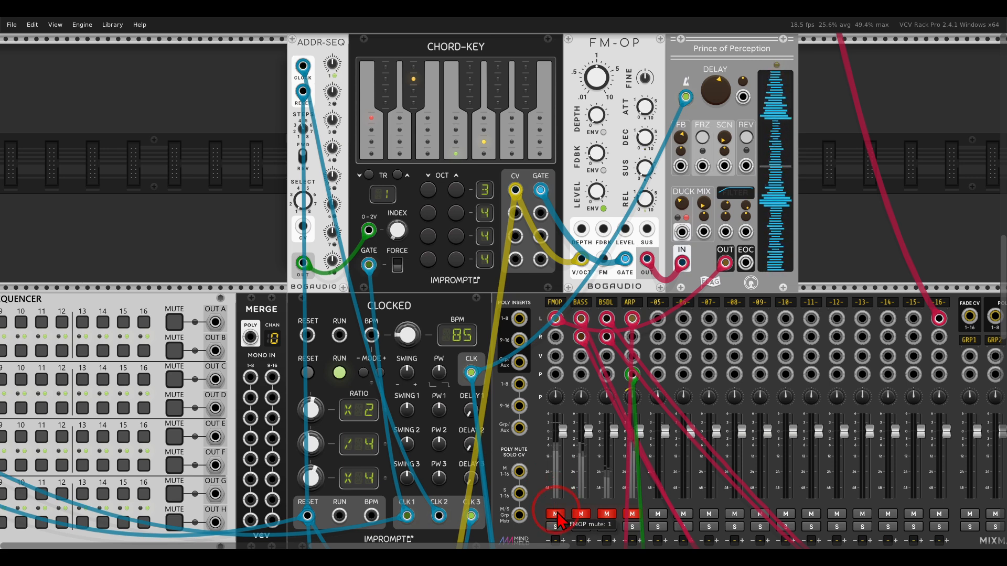
scroll(475, 378, up, 3)
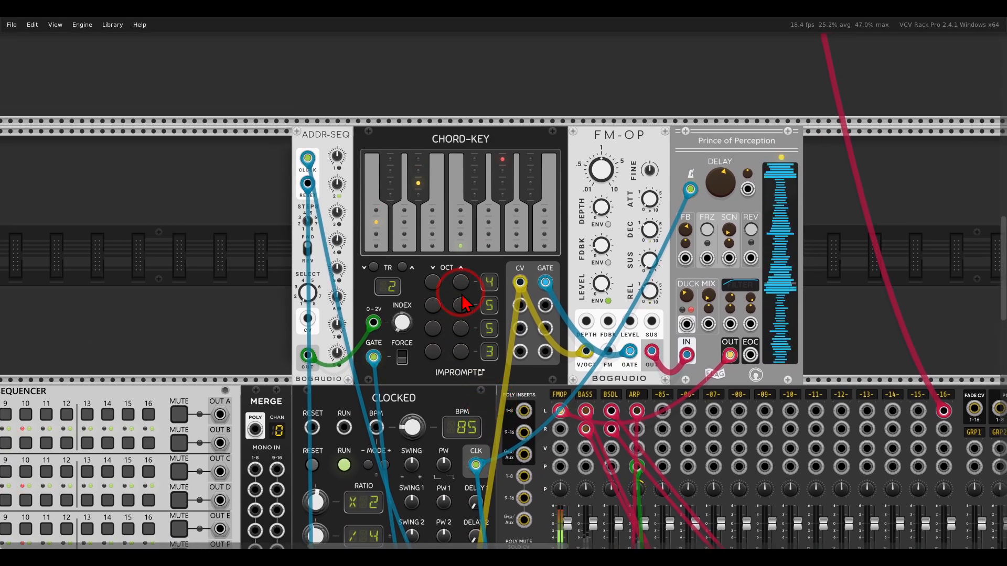
scroll(461, 292, up, 2)
mouse_move(322, 73)
mouse_down()
mouse_move(293, 79)
mouse_move(346, 105)
mouse_move(301, 194)
mouse_move(300, 246)
mouse_move(321, 307)
mouse_move(338, 315)
mouse_move(322, 333)
mouse_up()
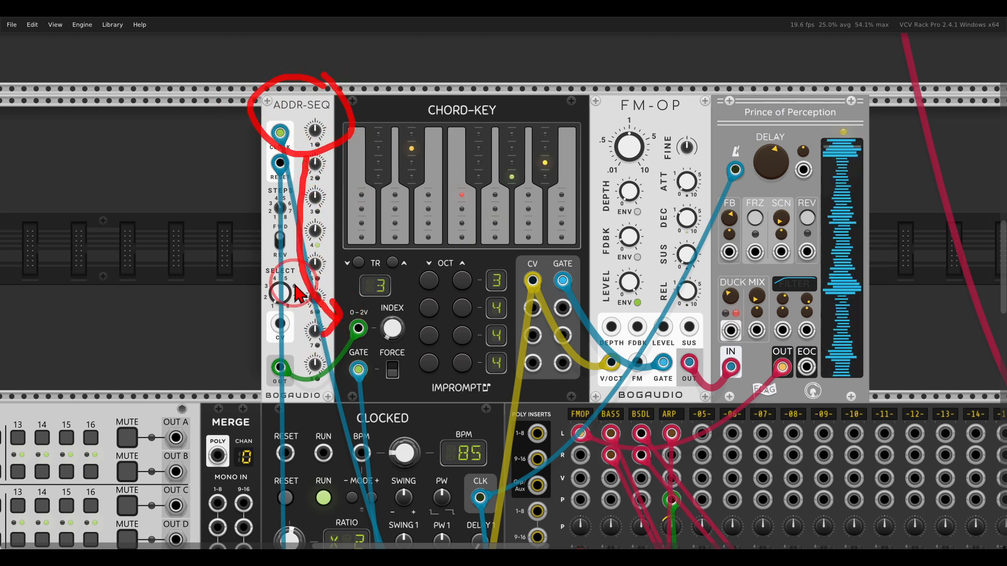
key(Escape)
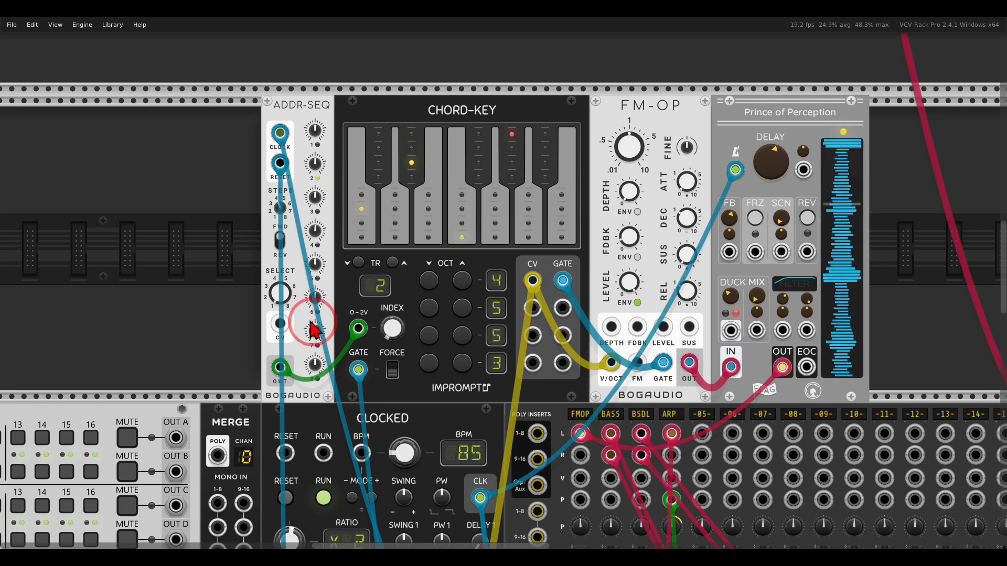
- Remove the cable from the Chord-Key's GATE input
mouse_move(374, 347)
mouse_down()
mouse_move(342, 377)
mouse_move(381, 379)
mouse_move(378, 361)
mouse_up()
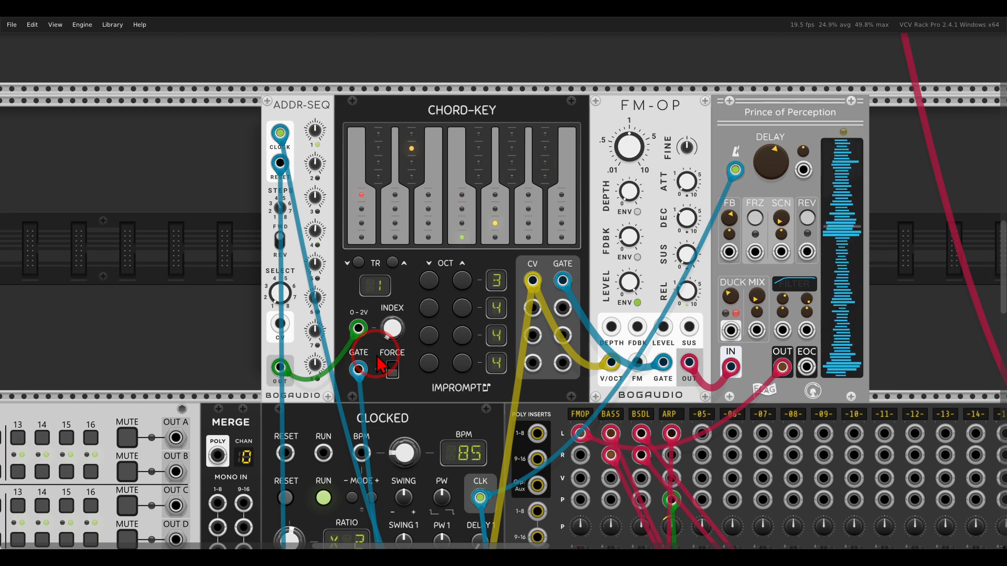
drag(358, 371, 387, 417)
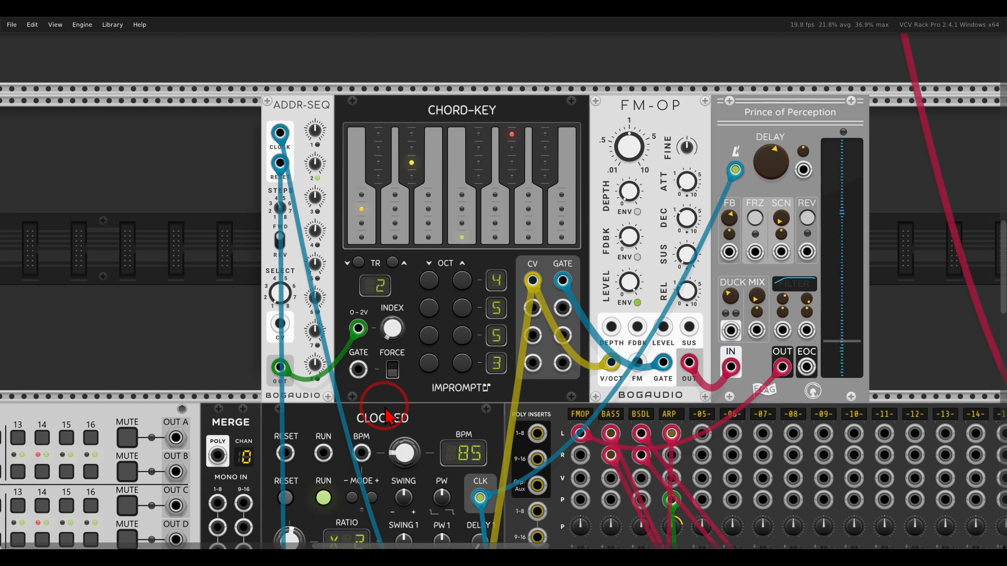
- Connect trigger sequencer outputs A, C, E and G to Merge mono inputs 1 through 4
drag(386, 417, 864, 184)
mouse_move(463, 128)
mouse_down()
mouse_move(260, 153)
mouse_move(475, 163)
mouse_move(472, 141)
mouse_up()
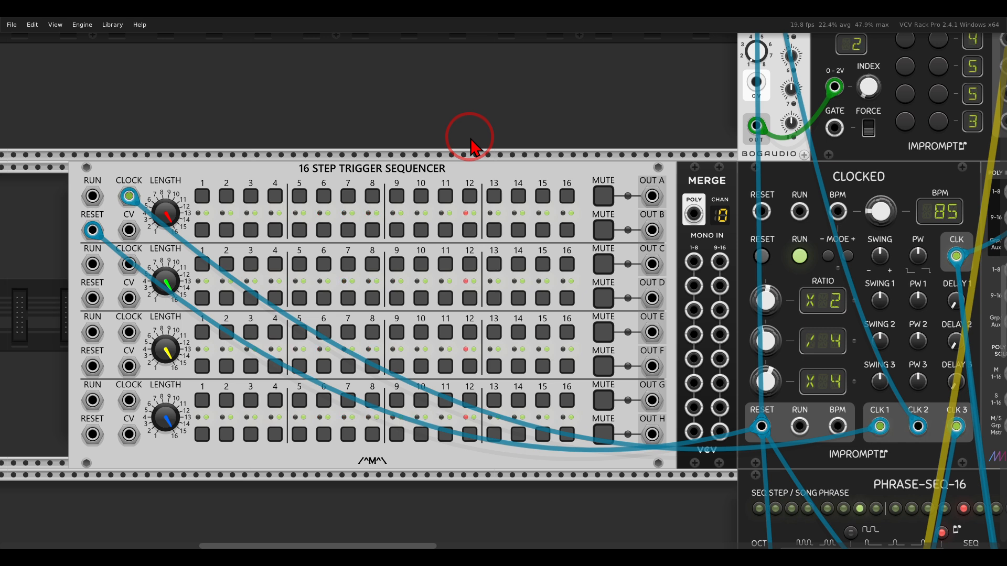
mouse_move(742, 166)
mouse_down()
mouse_move(673, 169)
mouse_move(755, 192)
mouse_up()
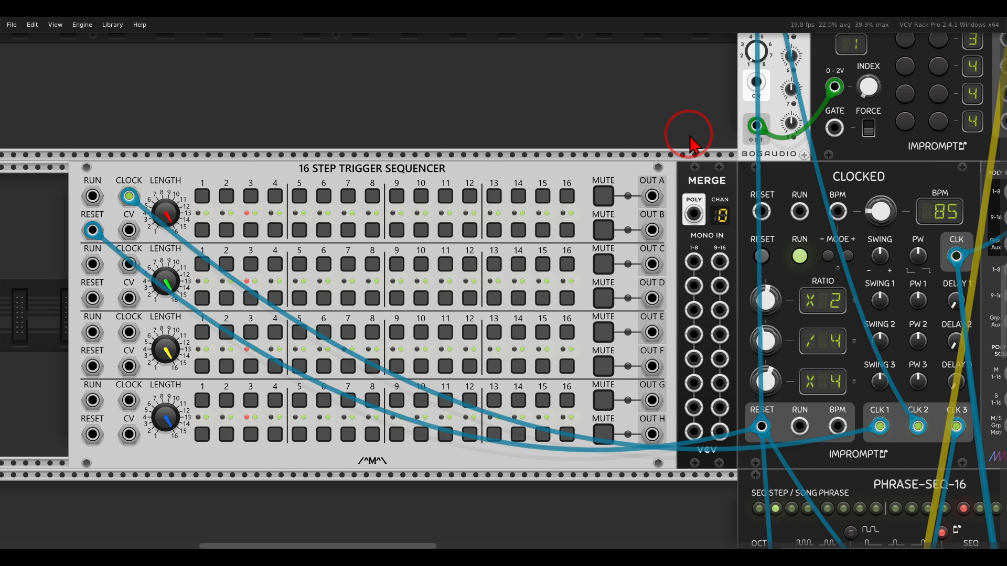
drag(651, 196, 693, 286)
drag(652, 332, 693, 310)
drag(652, 400, 693, 334)
drag(718, 221, 629, 214)
- Patch the Merge POLY output into the Chord-Key's GATE input
scroll(629, 214, up, 3)
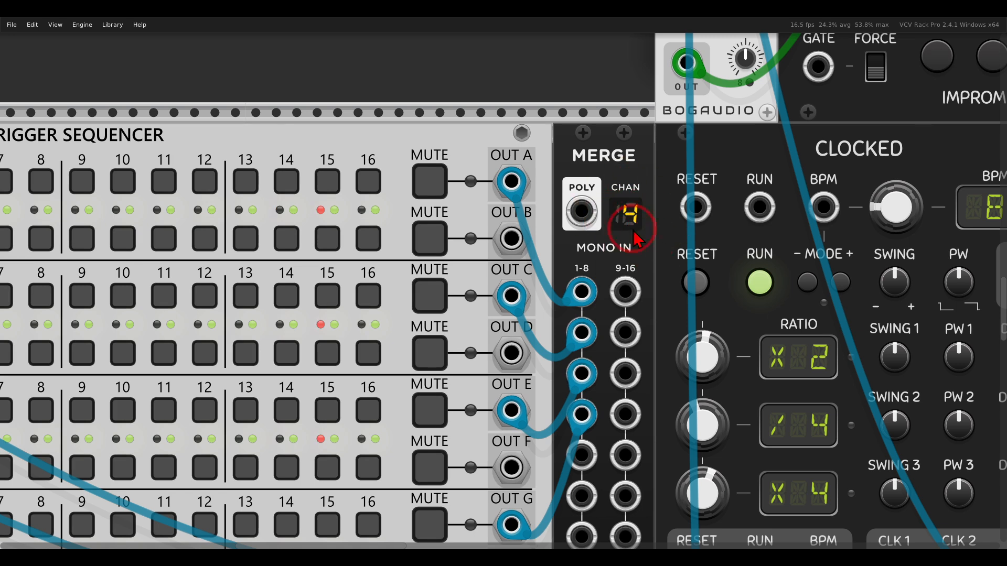
drag(580, 211, 808, 73)
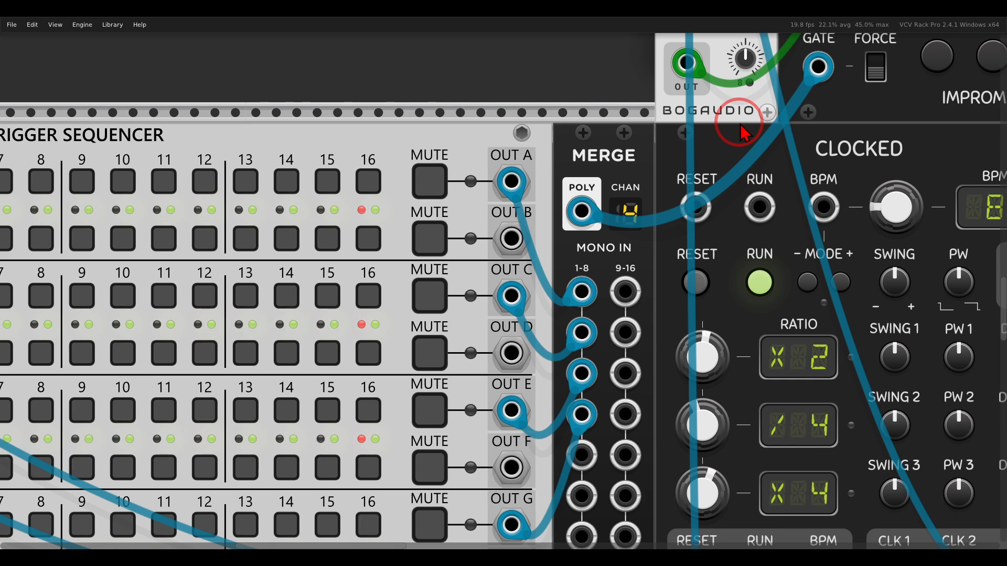
- Enable triggers on steps 1, 5, 8, 12 and 14 of the sequencer's first track
drag(510, 155, 879, 119)
drag(532, 123, 583, 122)
scroll(580, 131, down, 1)
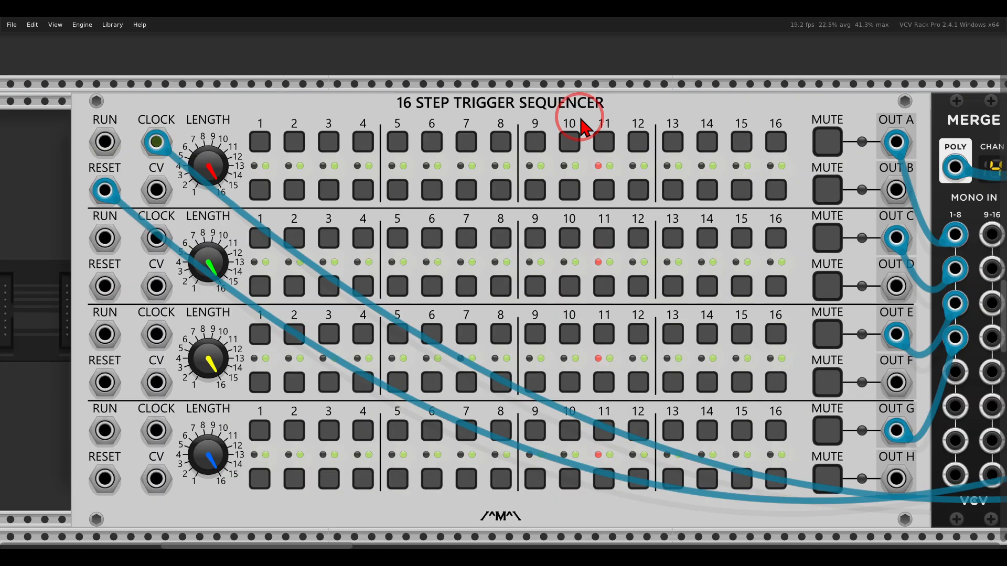
click(259, 162)
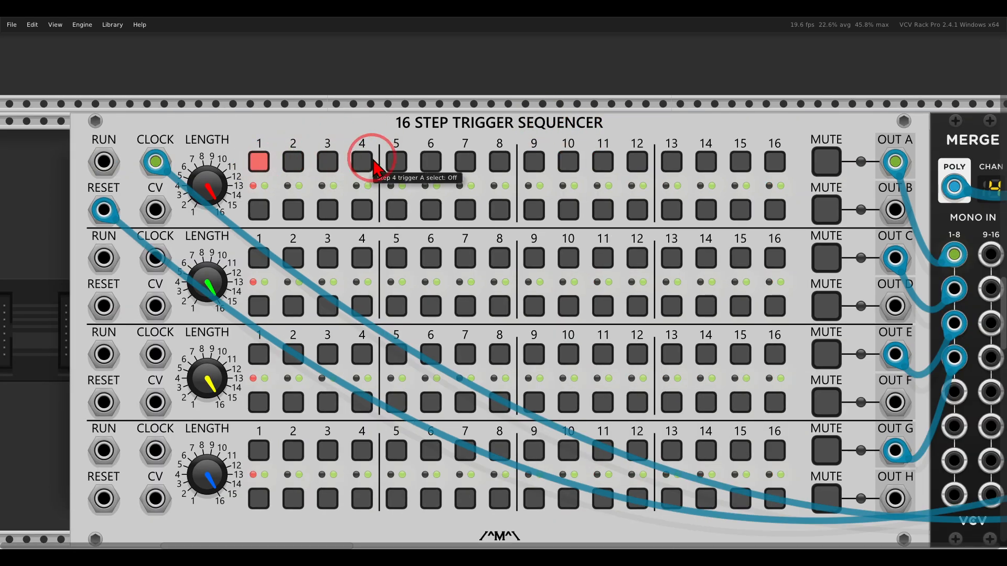
click(397, 162)
click(499, 162)
click(637, 161)
click(705, 161)
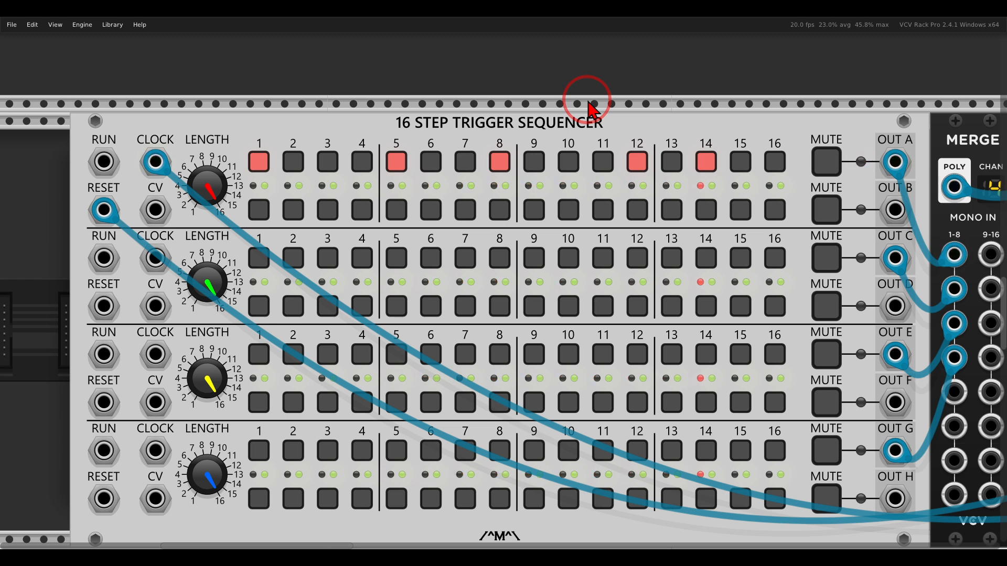
- Set the second sequencer track's length to 12 and enable its steps 1, 4, 5 and 9
scroll(292, 273, down, 1)
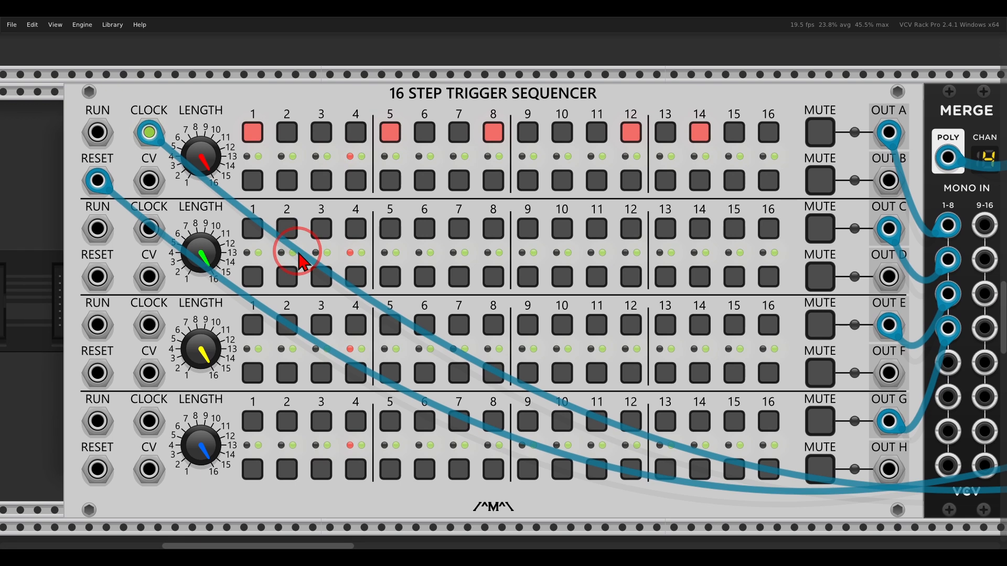
drag(219, 291, 228, 336)
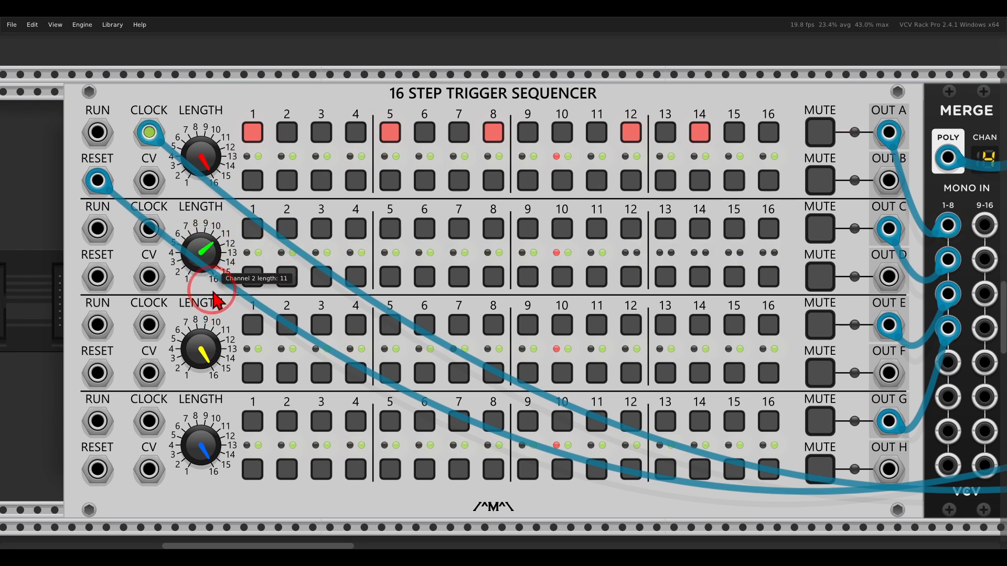
click(252, 227)
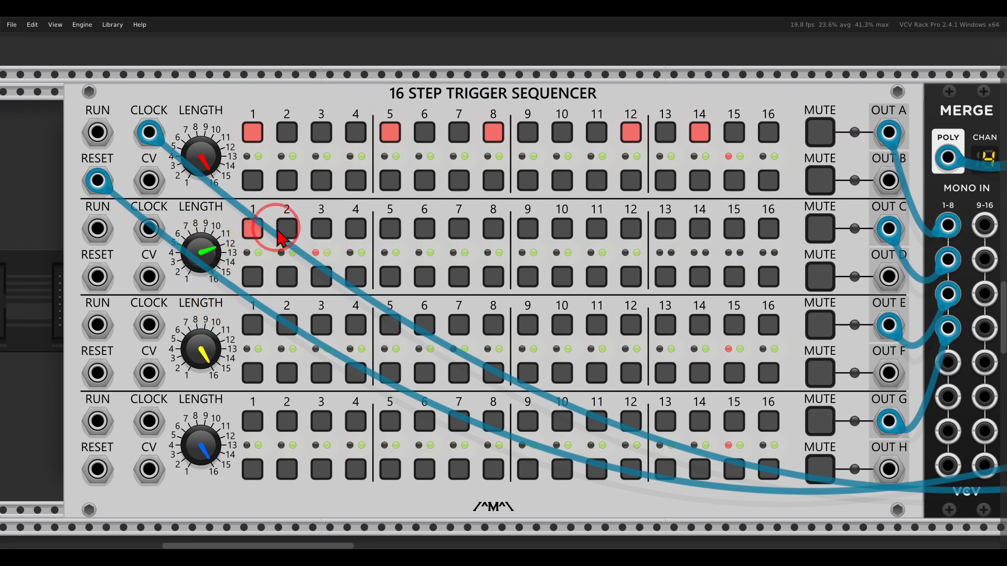
click(354, 228)
click(392, 233)
click(527, 229)
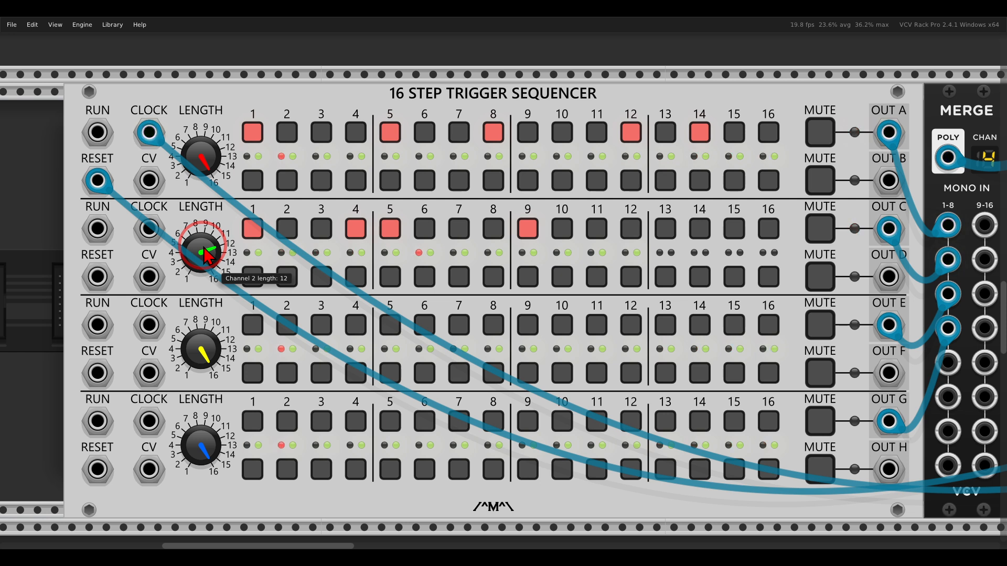
- Reduce the third track's length and enable its steps 1, 4 and 6
drag(202, 348, 202, 398)
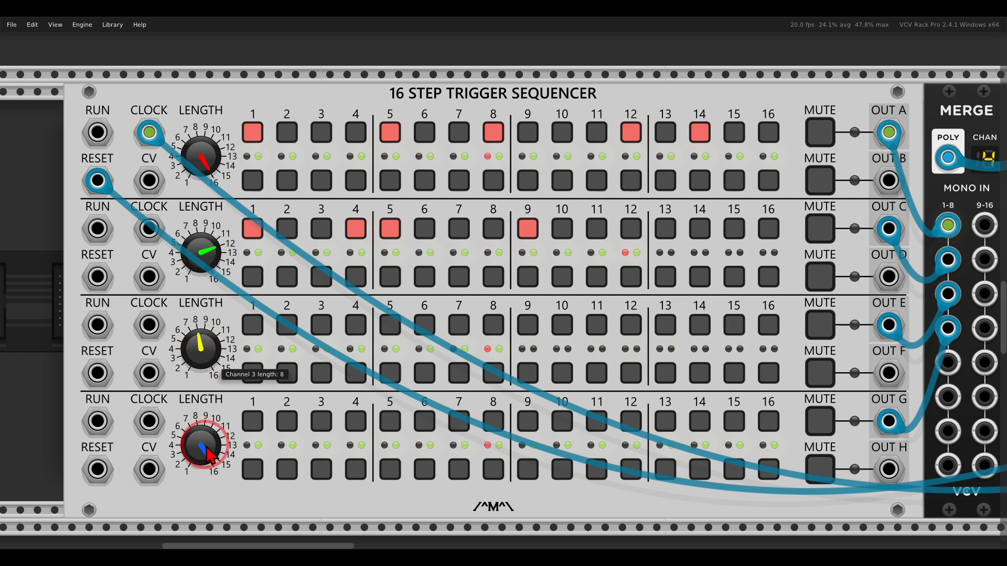
click(252, 327)
click(354, 325)
click(418, 328)
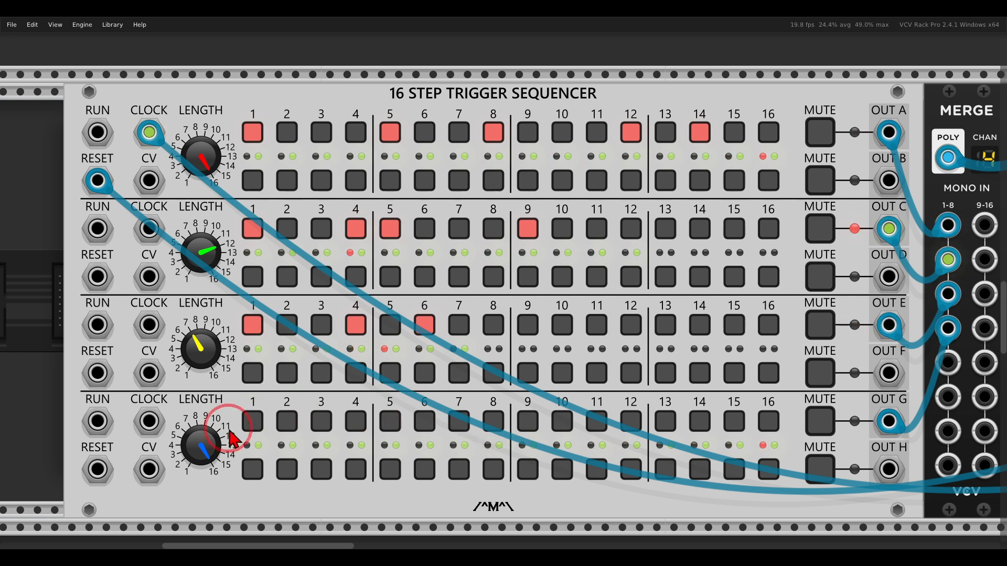
- Shorten the fourth track's length and enable its step 1
drag(202, 442, 210, 508)
click(256, 425)
click(310, 373)
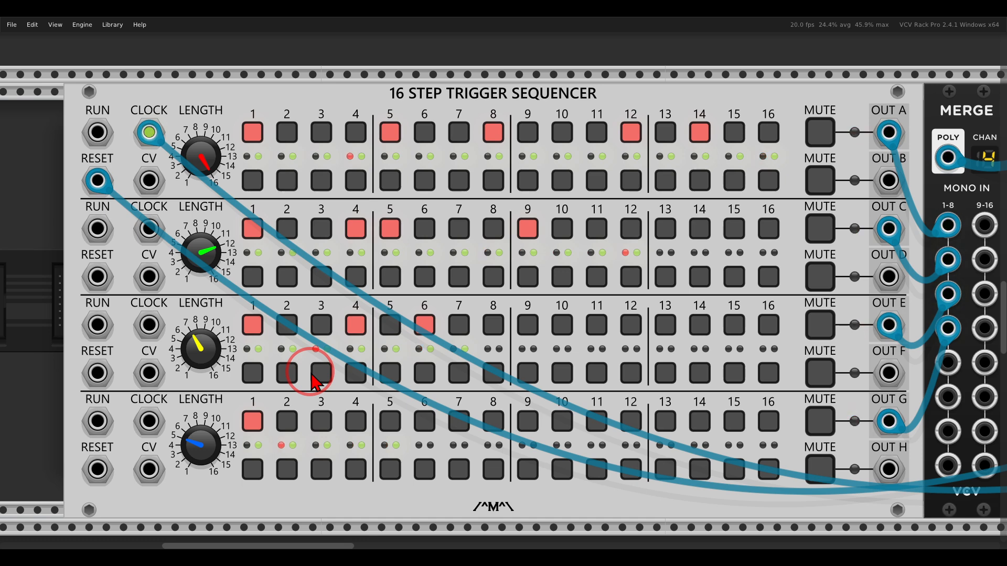
scroll(499, 126, down, 4)
drag(777, 215, 146, 479)
drag(722, 257, 680, 202)
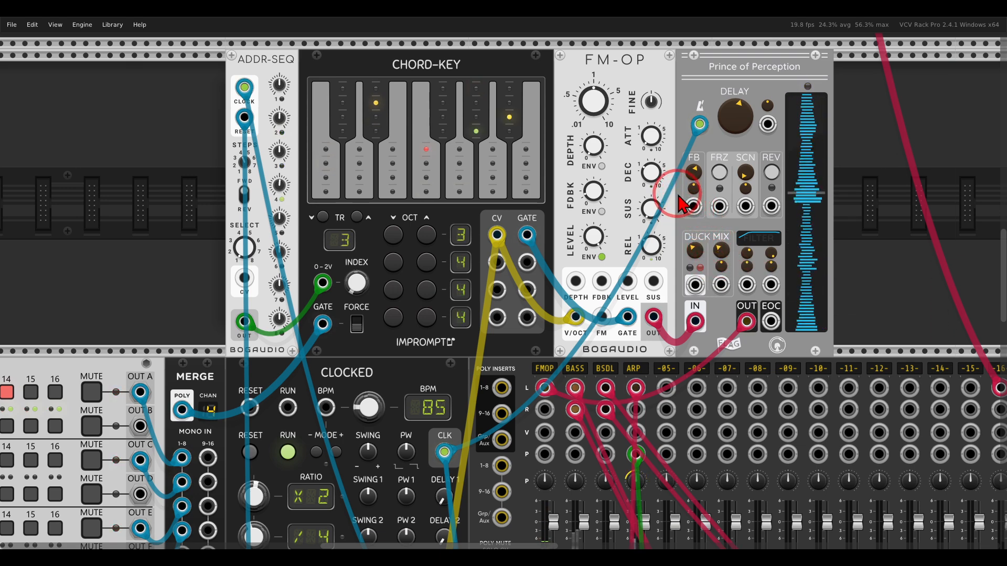
mouse_move(598, 189)
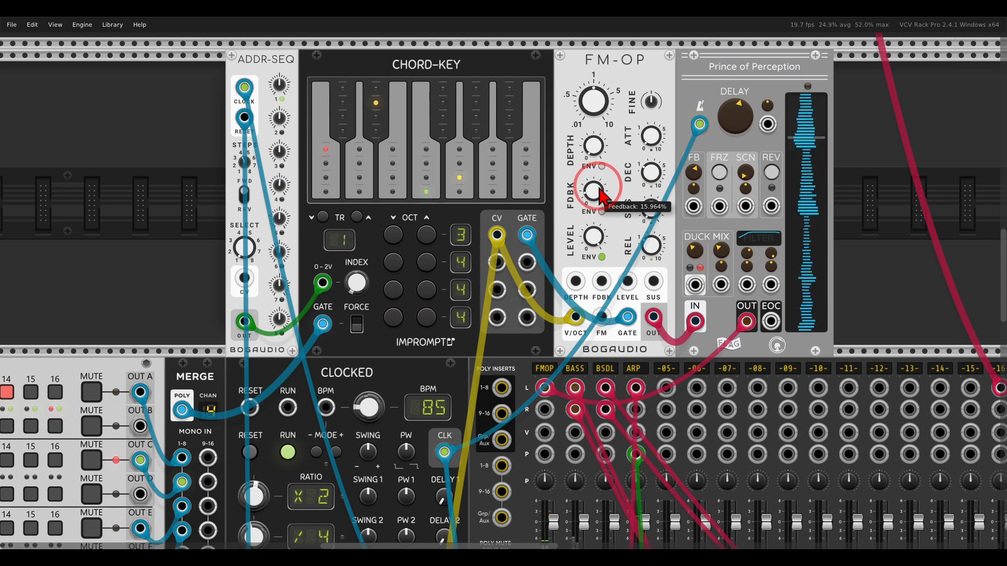
- Adjust the duck mix knob on the Prince of Perception delay following the FM-OP voice
scroll(598, 194, down, 3)
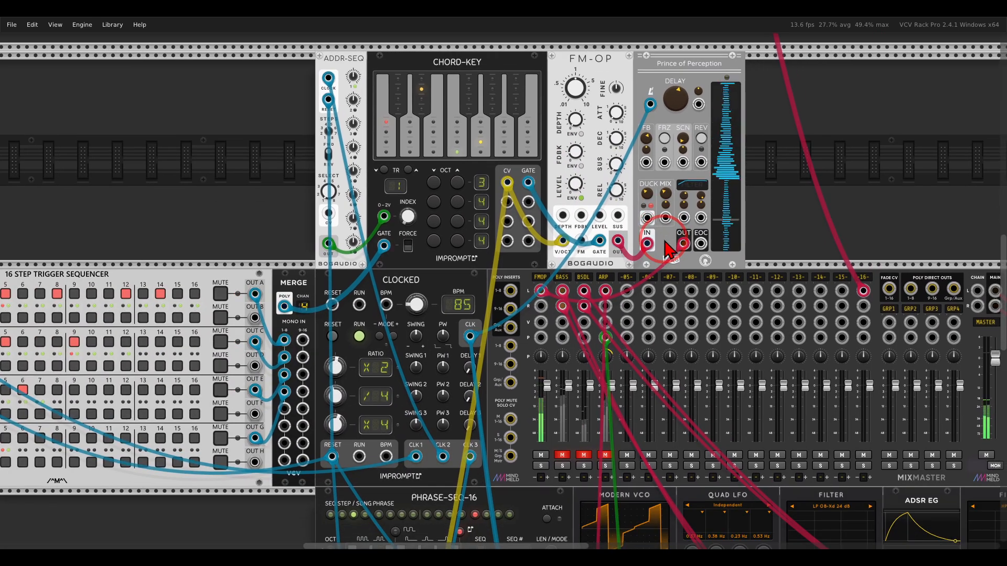
drag(642, 223, 665, 226)
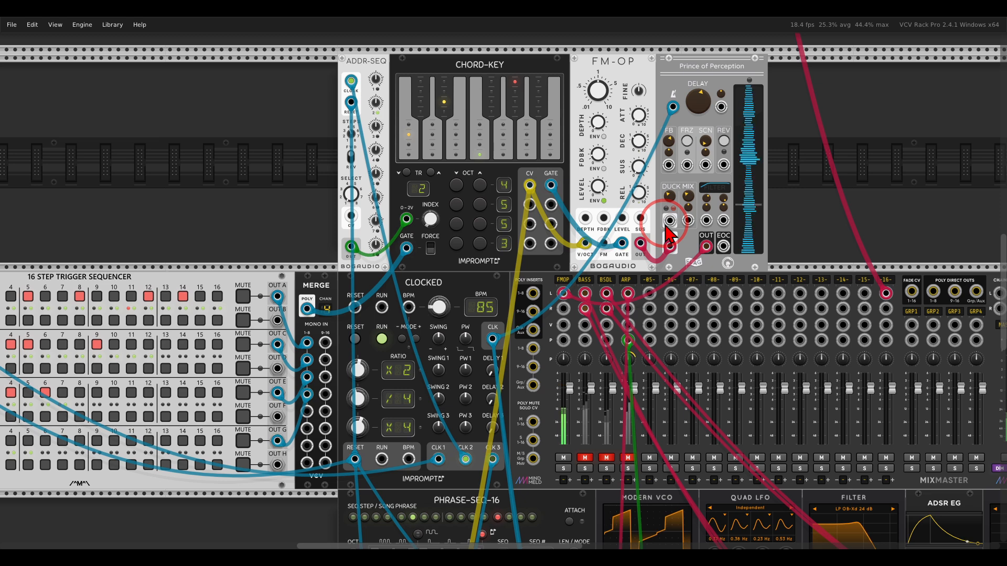
- Unmute the ARP channel on the mixer
mouse_move(408, 249)
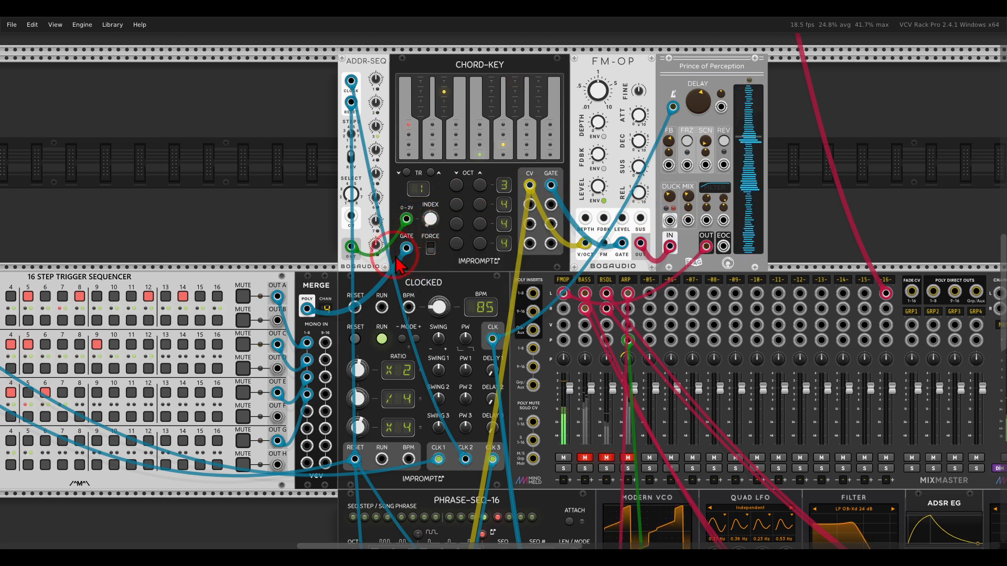
drag(493, 269, 399, 93)
scroll(590, 307, down, 1)
drag(590, 306, 505, 266)
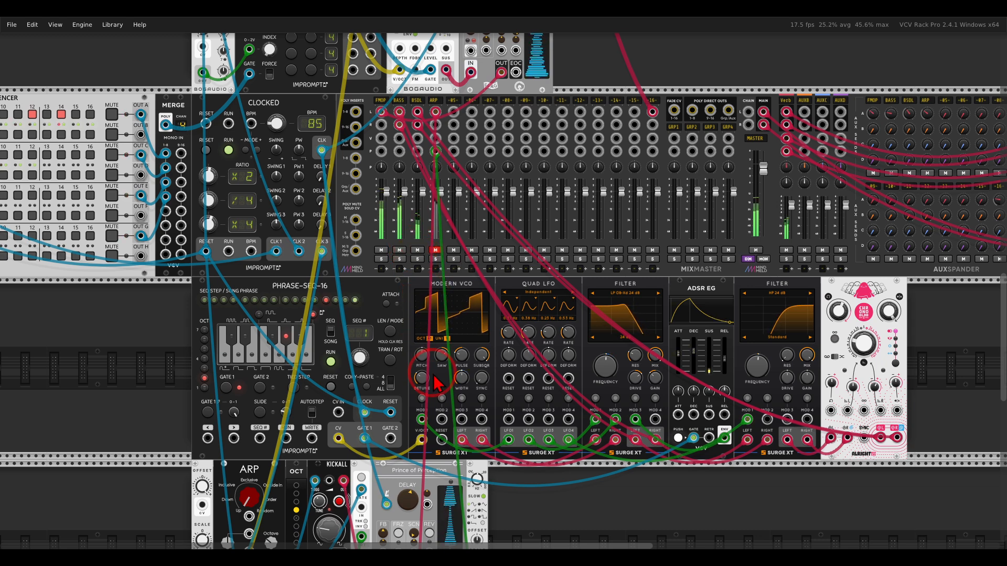
scroll(434, 384, down, 5)
scroll(434, 384, left, 2)
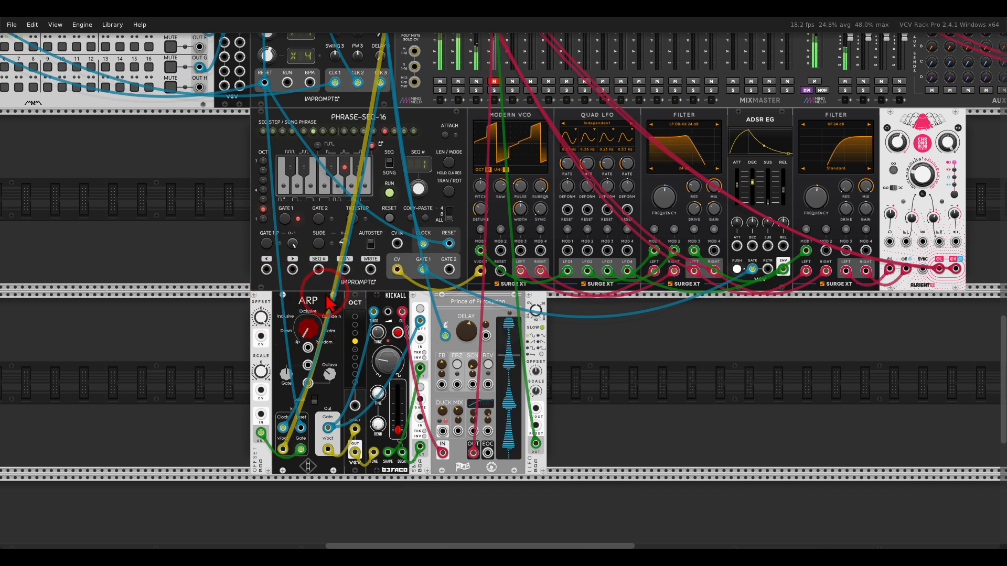
click(494, 82)
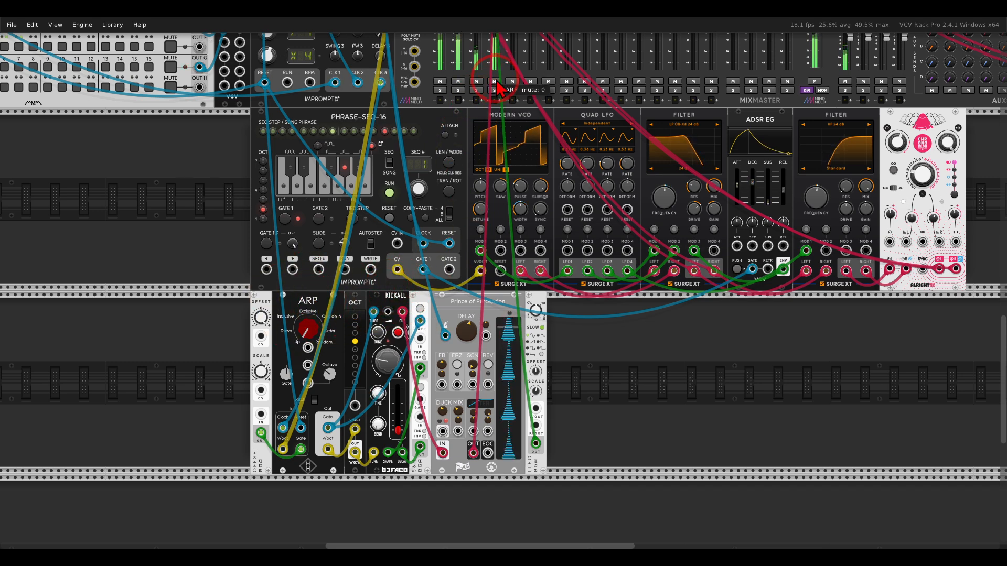
scroll(553, 328, down, 4)
scroll(550, 322, down, 5)
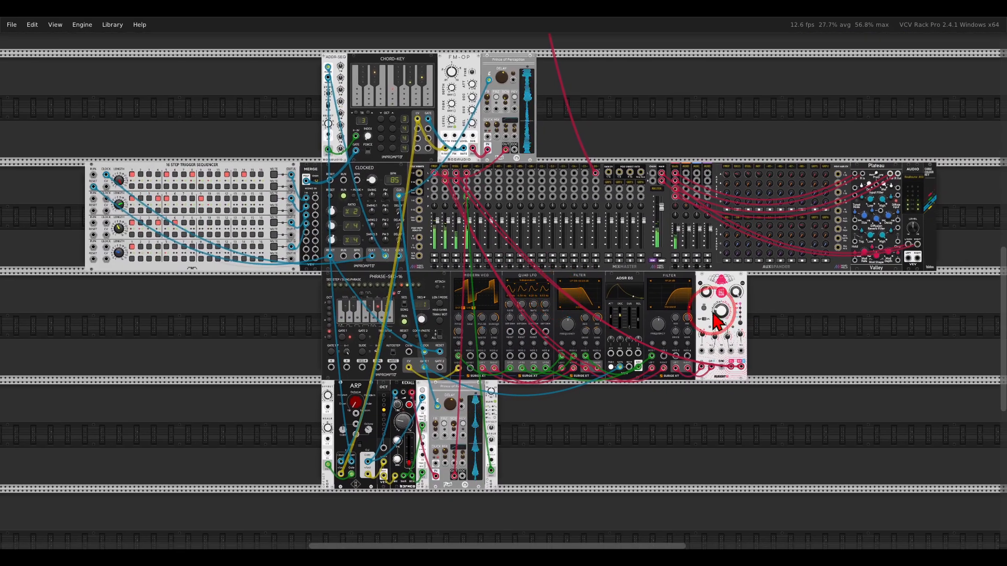